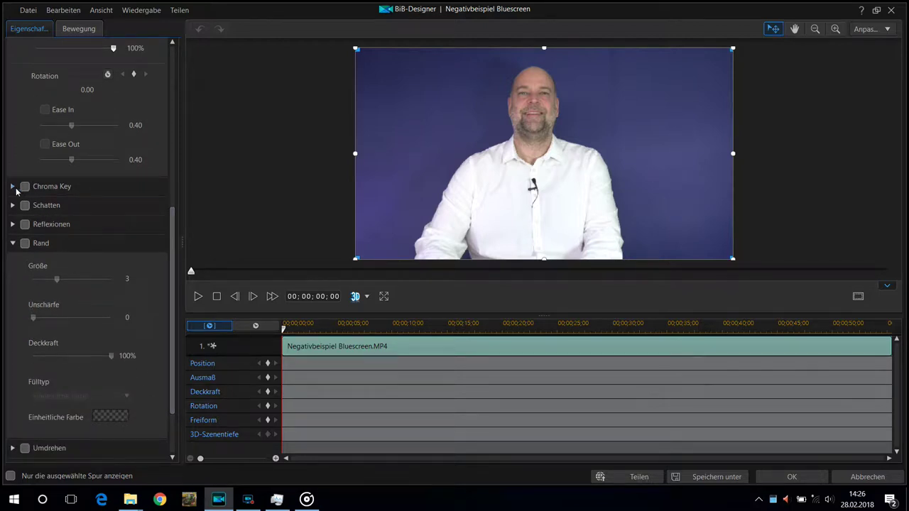
Enable Chroma Key for the Negativbeispiel Bluescreen clip and sample the blue backdrop beside the man as the key colour.
left_click(13, 187)
left_click(24, 187)
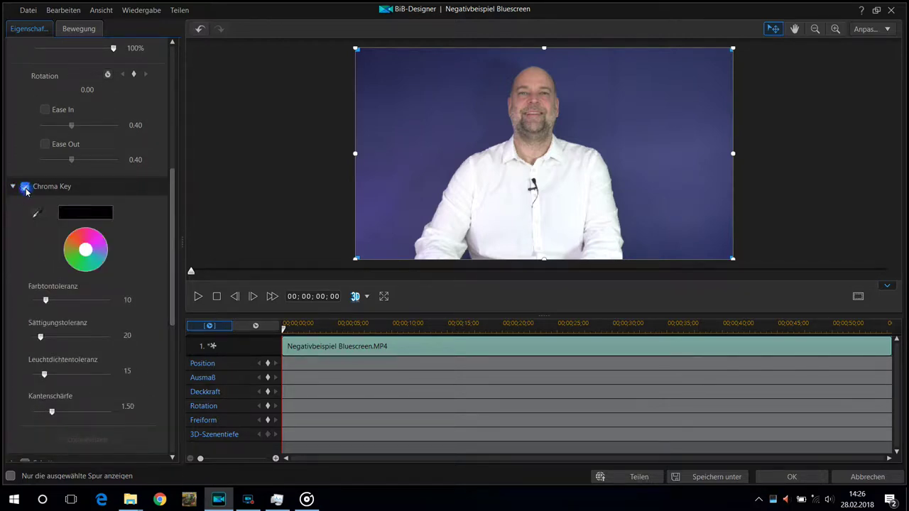
left_click(71, 216)
left_click(431, 135)
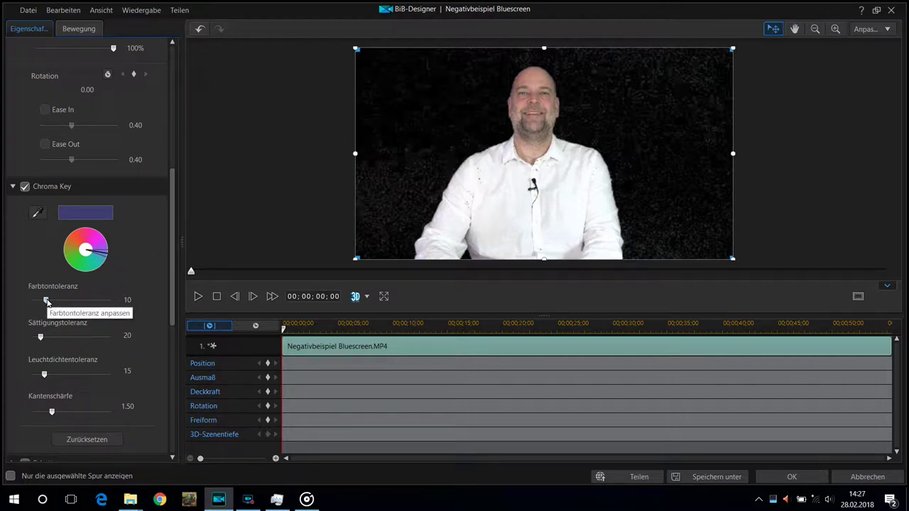
Set the Chroma Key hue tolerance to 60, saturation tolerance to 58, luminance tolerance to 9 and edge sharpness to 5.53.
left_click_drag(47, 302, 83, 306)
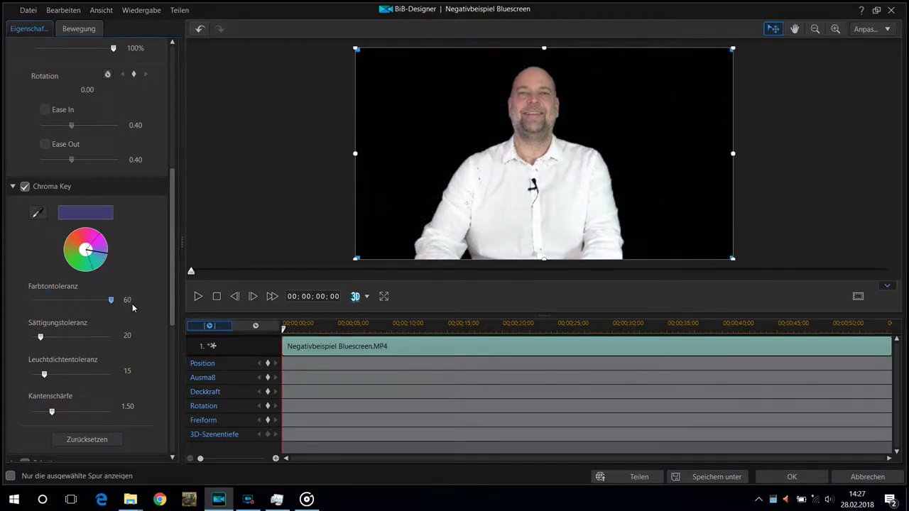
left_click_drag(42, 338, 109, 343)
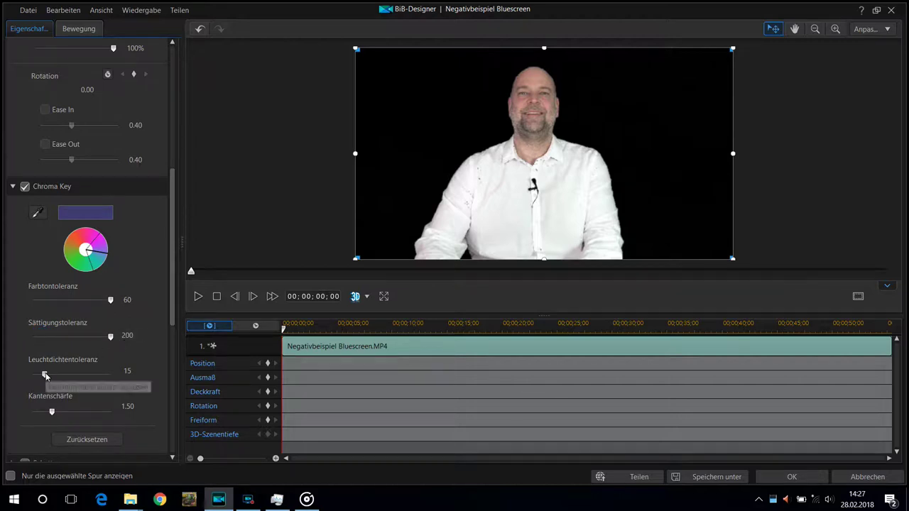
mouse_move(44, 375)
left_mouse_down()
mouse_move(100, 378)
mouse_move(42, 378)
left_mouse_up()
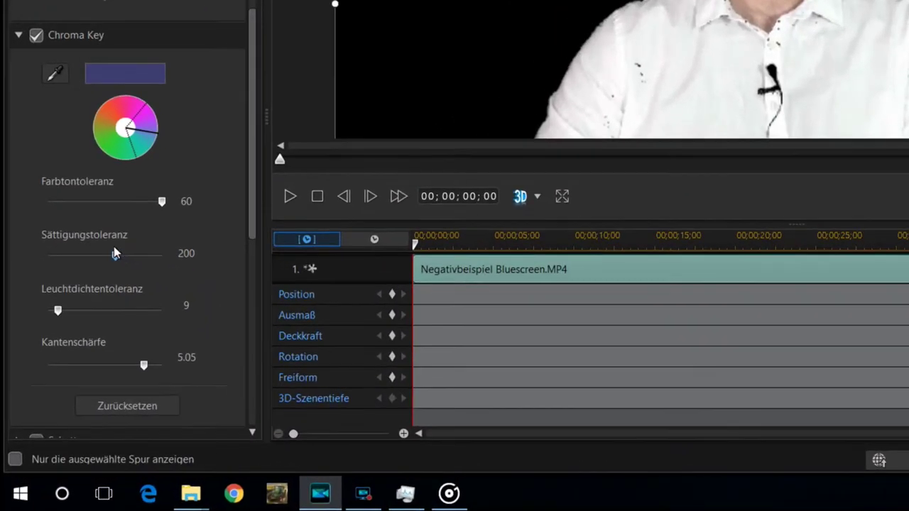
left_click_drag(96, 245, 83, 266)
mouse_move(139, 204)
left_mouse_down()
mouse_move(7, 201)
mouse_move(154, 211)
mouse_move(140, 214)
left_mouse_up()
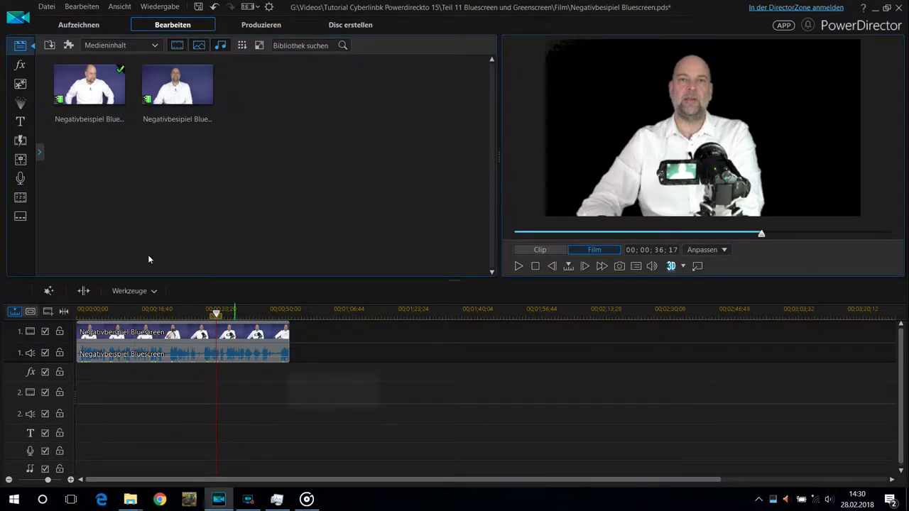
Import the media folder "Bilder für Bluescreen" into the media library.
left_click(49, 45)
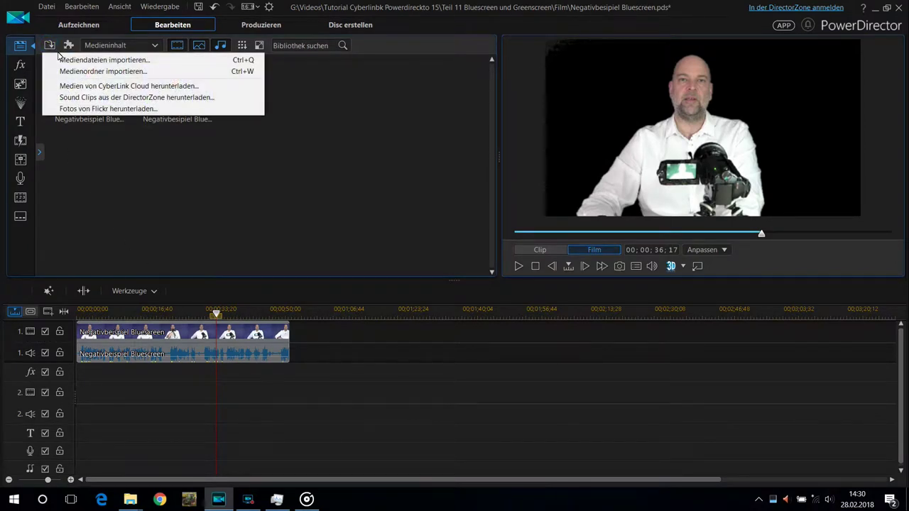
left_click(68, 71)
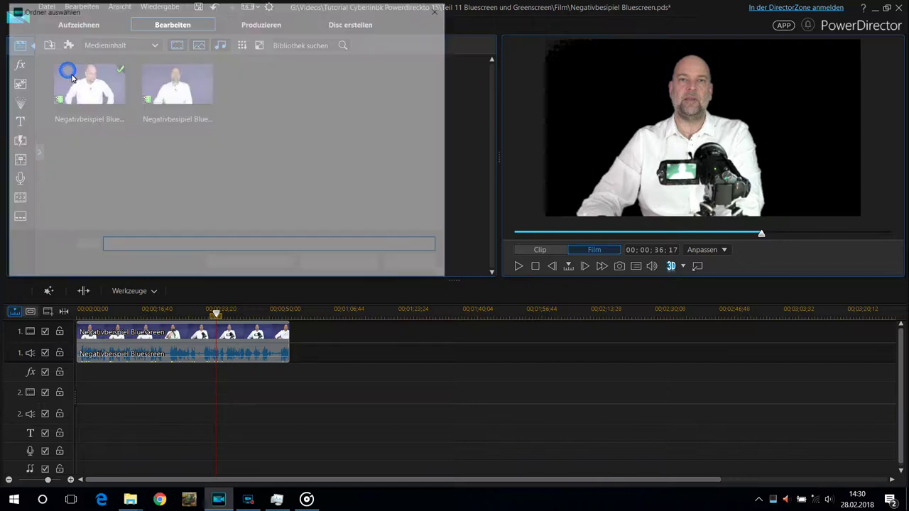
double_click(156, 140)
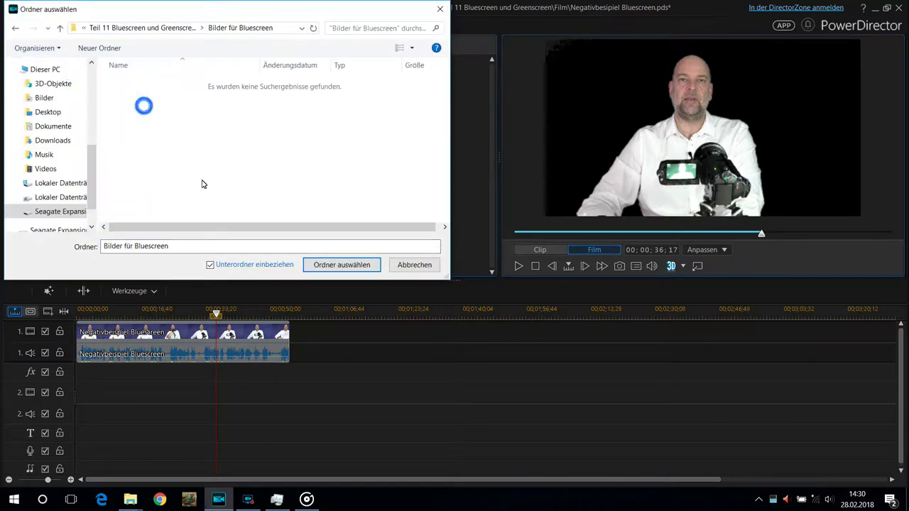
left_click(344, 264)
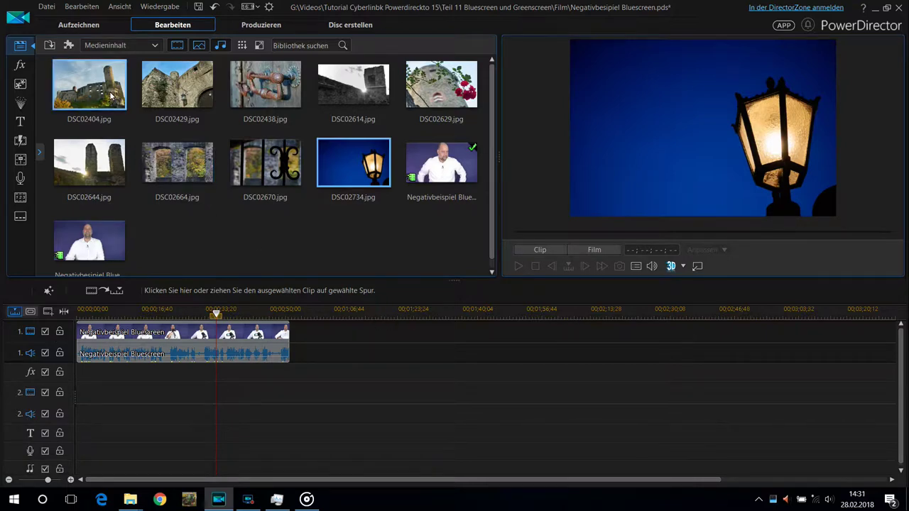
Shift the Negativbeispiel Bluescreen clip down to track 2 and place DSC02404.jpg at the start of video track 1.
left_click_drag(110, 94, 76, 399)
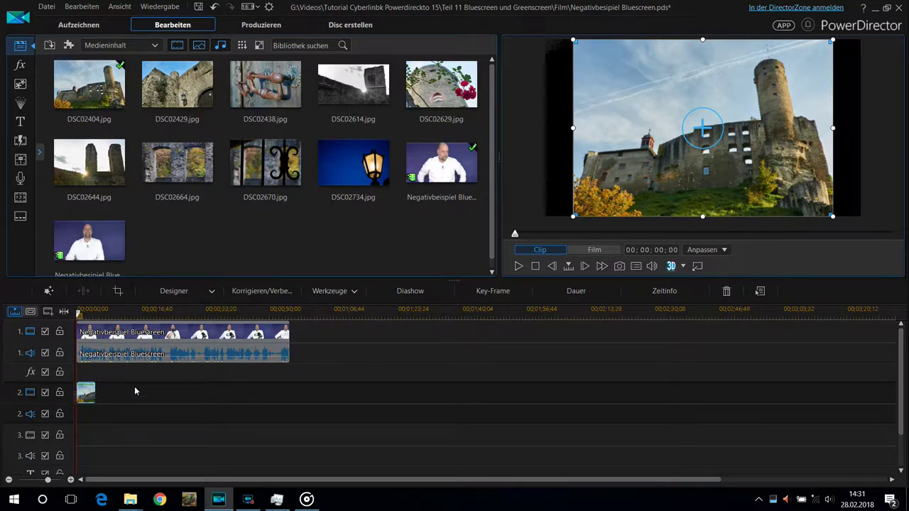
key("Delete")
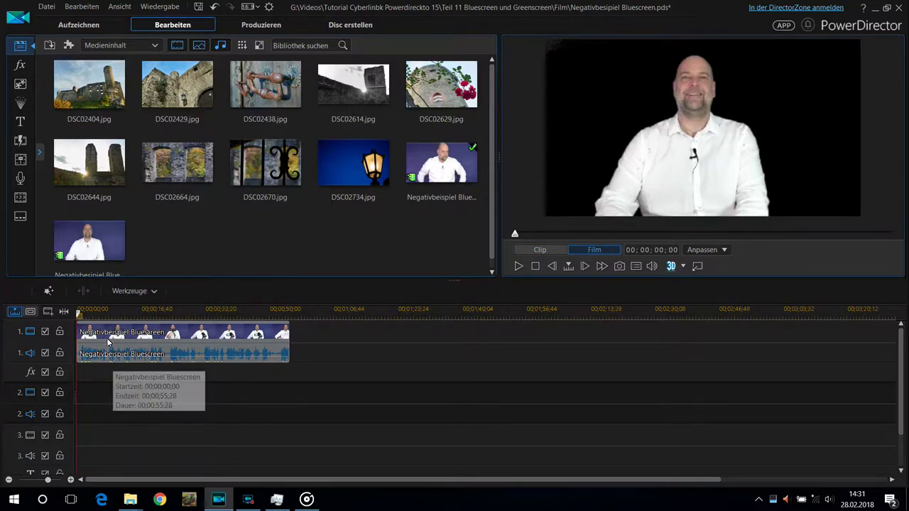
left_click(88, 387)
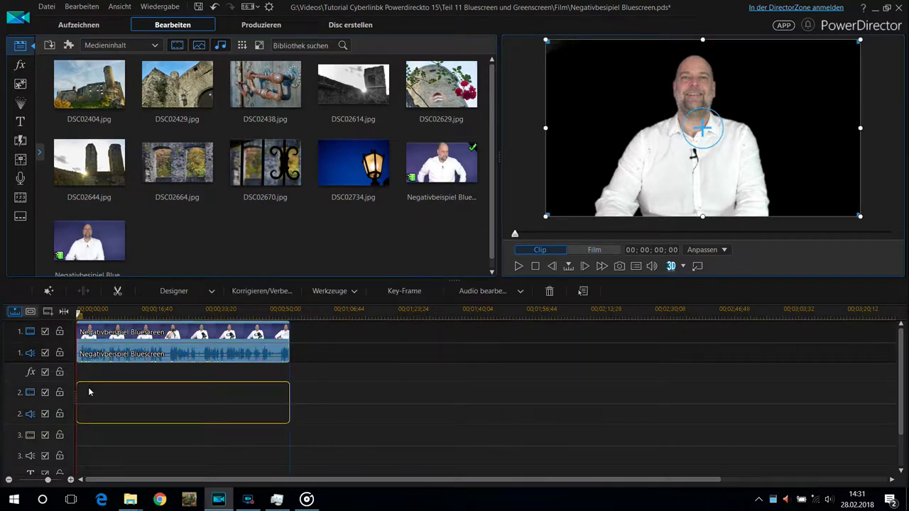
left_click_drag(88, 387, 89, 389)
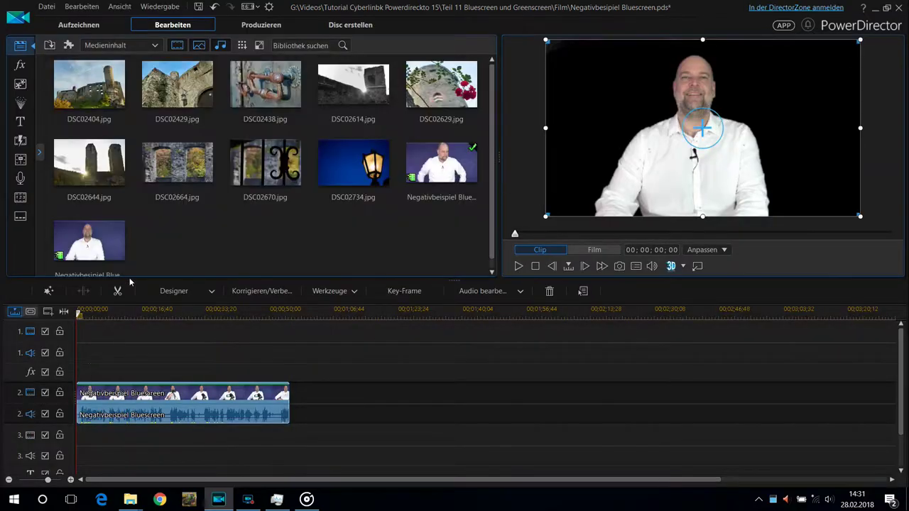
left_click_drag(73, 90, 78, 343)
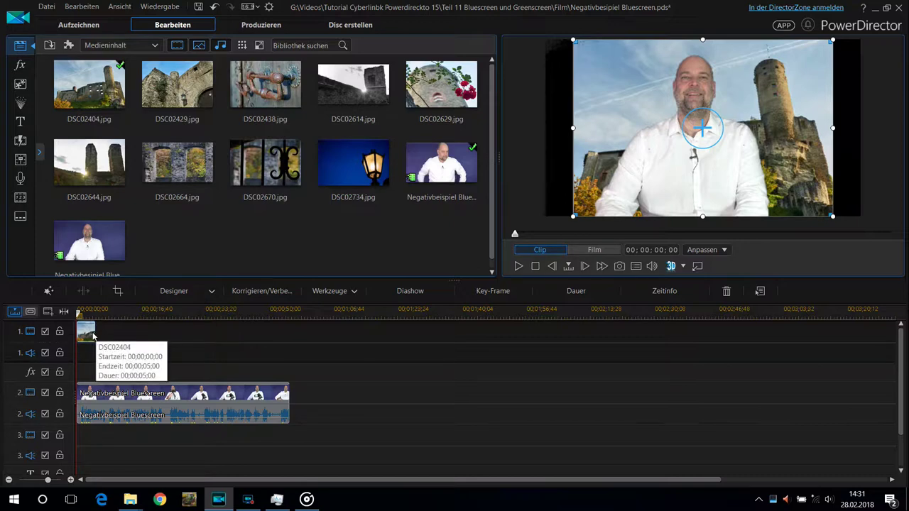
left_click(159, 103)
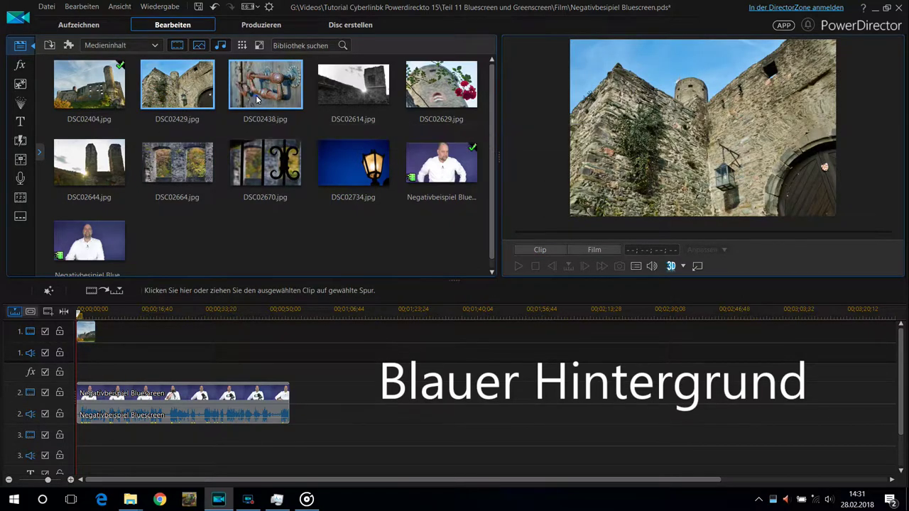
left_click(117, 171, "shift")
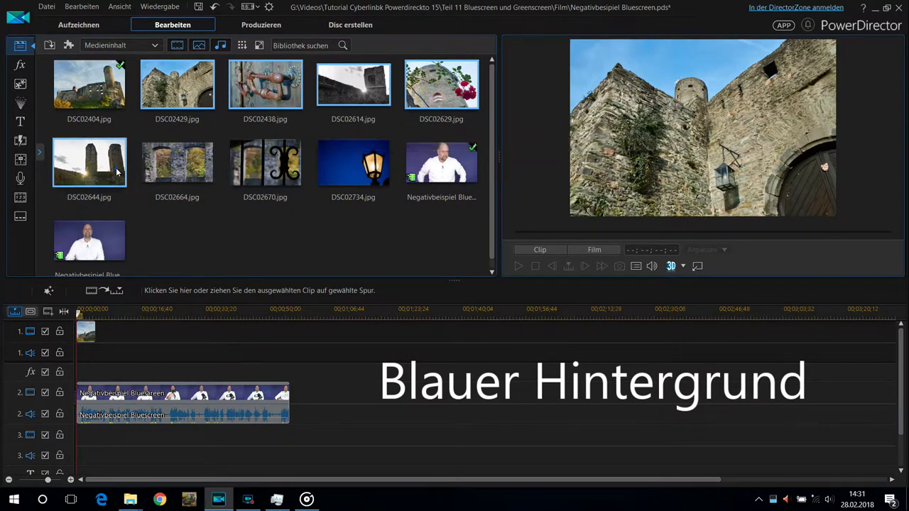
left_click(443, 178, "shift")
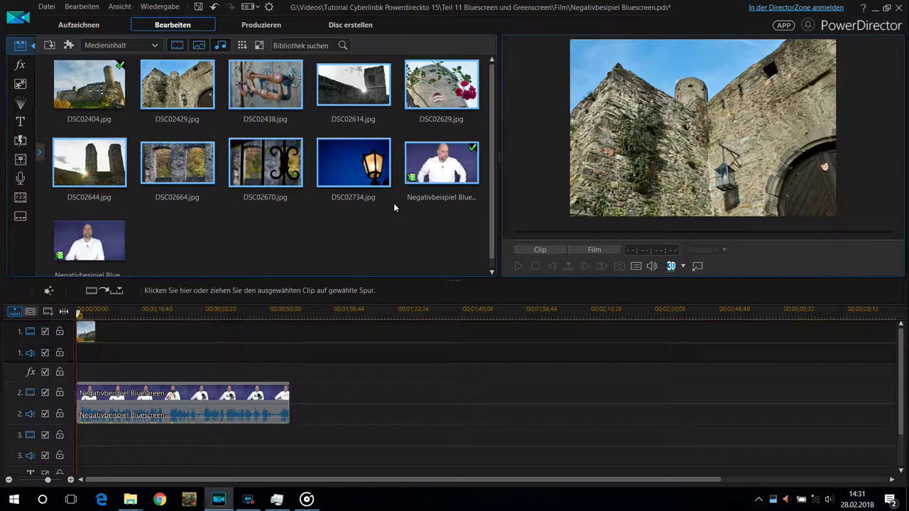
left_click(422, 177, "ctrl")
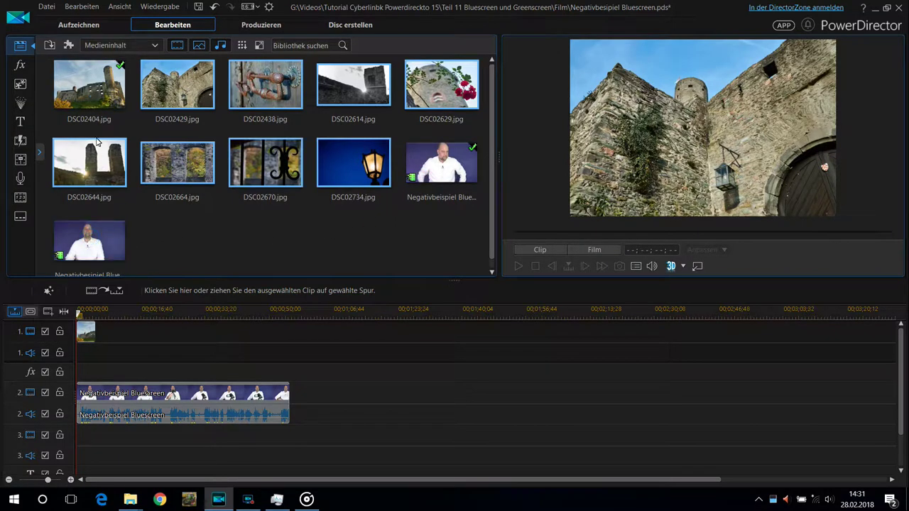
left_click(187, 232)
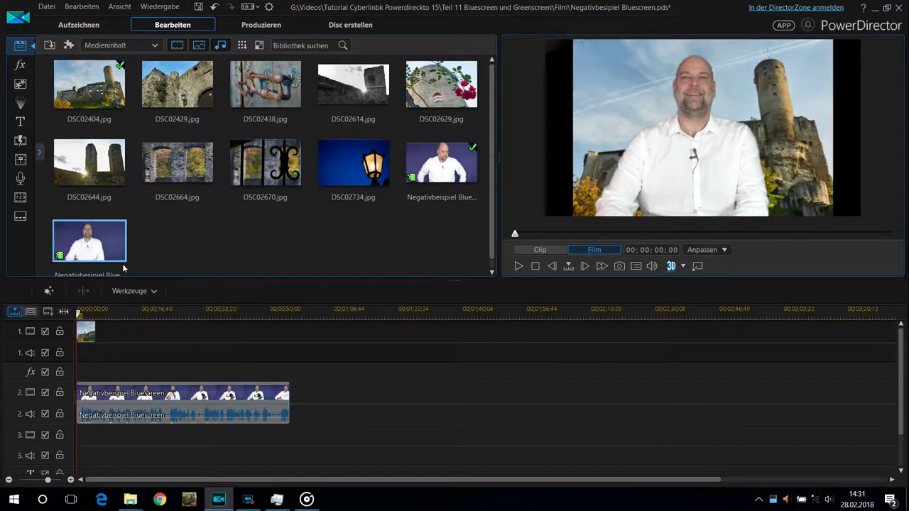
Add the eight photos from DSC02429.jpg to DSC02734.jpg to video track 1, directly after DSC02404.jpg.
left_click(161, 102)
left_click(260, 99, "ctrl")
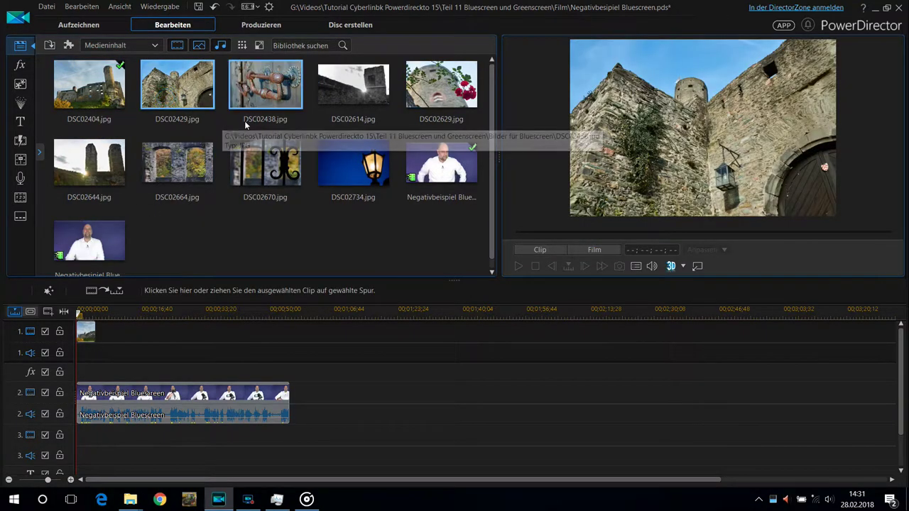
left_click(357, 98, "ctrl")
left_click(428, 91, "ctrl")
left_click(107, 162, "ctrl")
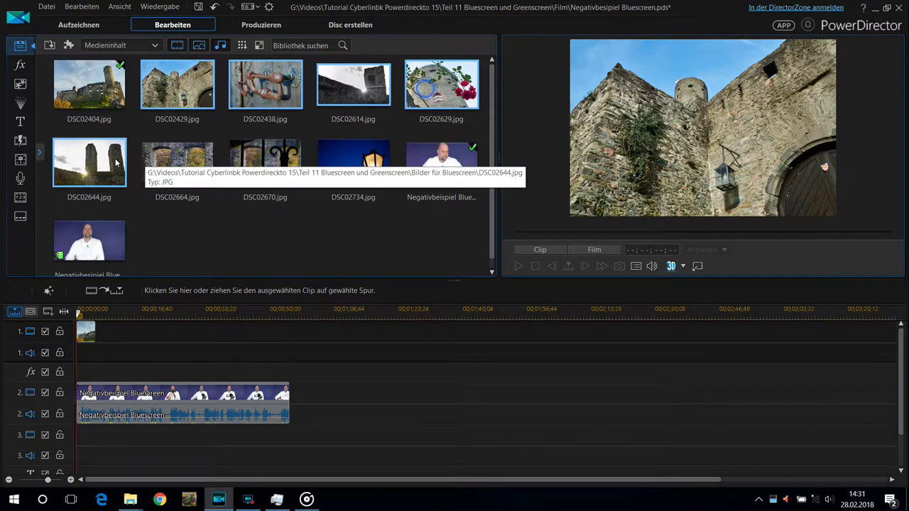
left_click(178, 163, "ctrl")
left_click(263, 168, "ctrl")
left_click(355, 164, "ctrl")
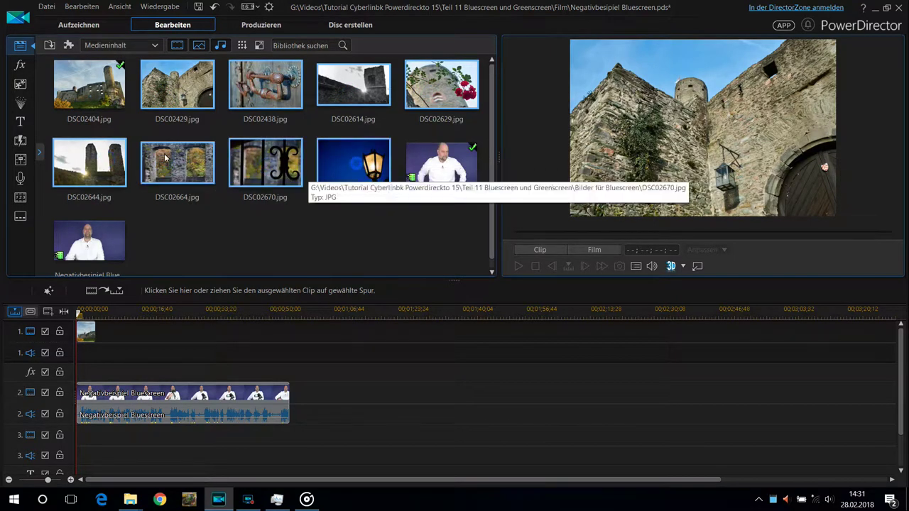
left_click_drag(183, 196, 98, 340)
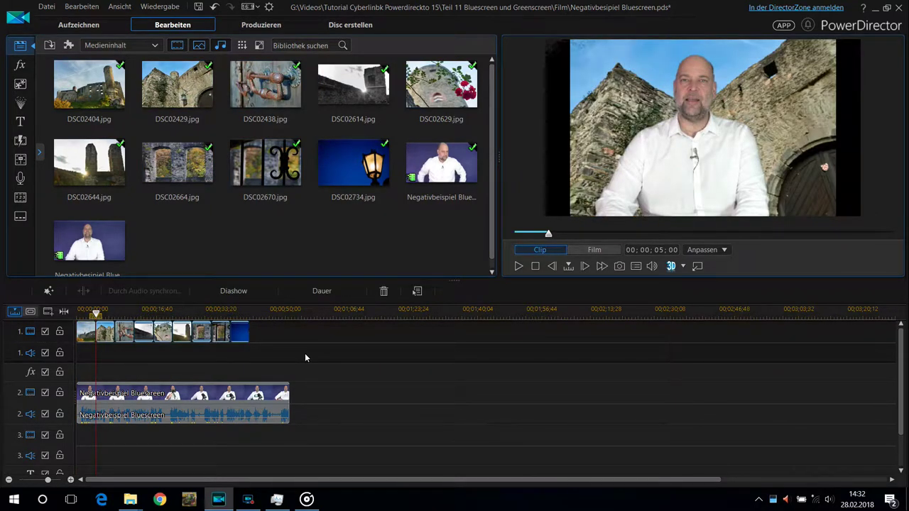
Preview the composite from near the timeline's start and open the Bluescreen clip's Chroma Key settings in the BiB-Designer.
left_click(82, 331)
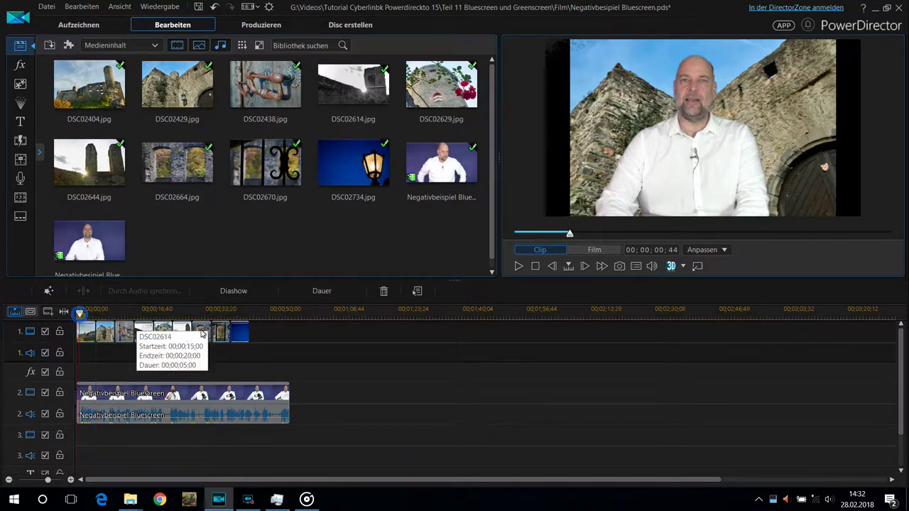
left_click(520, 267)
left_click(493, 290)
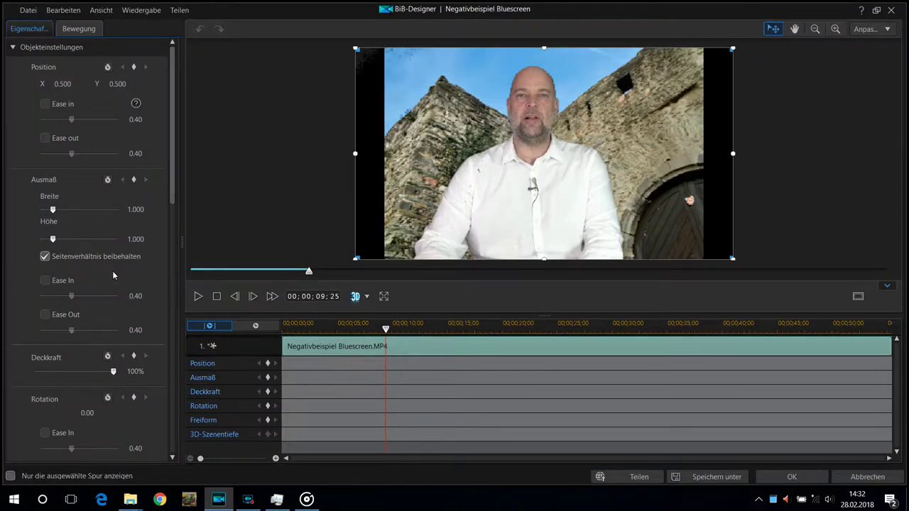
left_click_drag(172, 177, 176, 308)
Set the saturation tolerance to 200 and fine-tune the luminance tolerance to 11, keeping the hue tolerance at 60.
left_click_drag(100, 284, 123, 292)
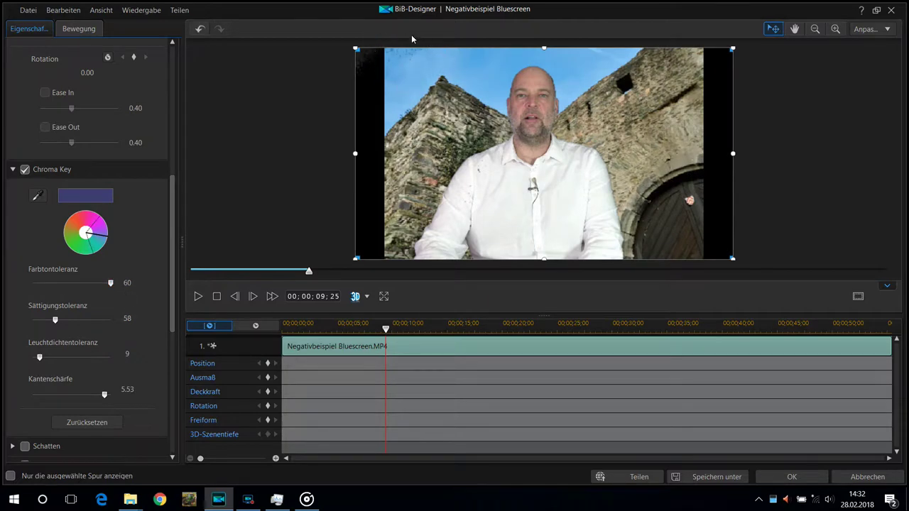
mouse_move(56, 322)
left_mouse_down()
mouse_move(107, 329)
mouse_move(32, 322)
mouse_move(68, 323)
left_mouse_up()
left_click_drag(41, 358, 69, 365)
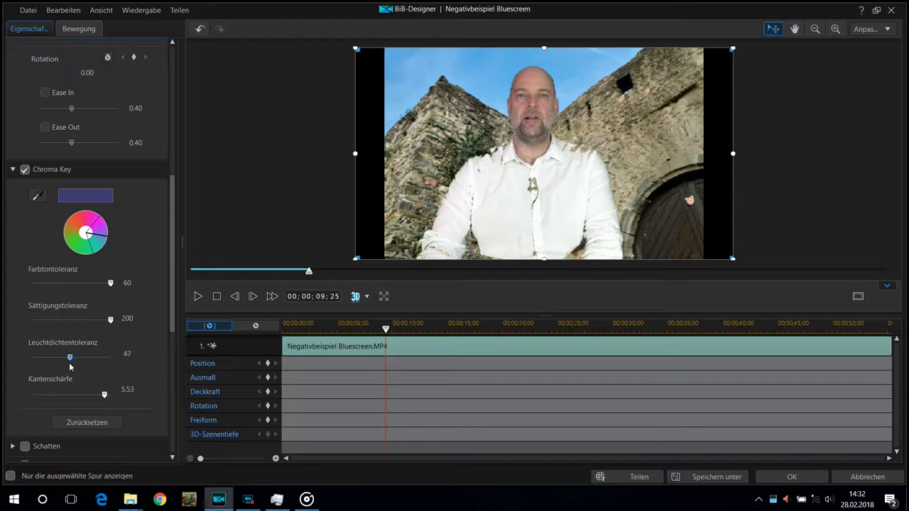
left_click_drag(65, 365, 60, 363)
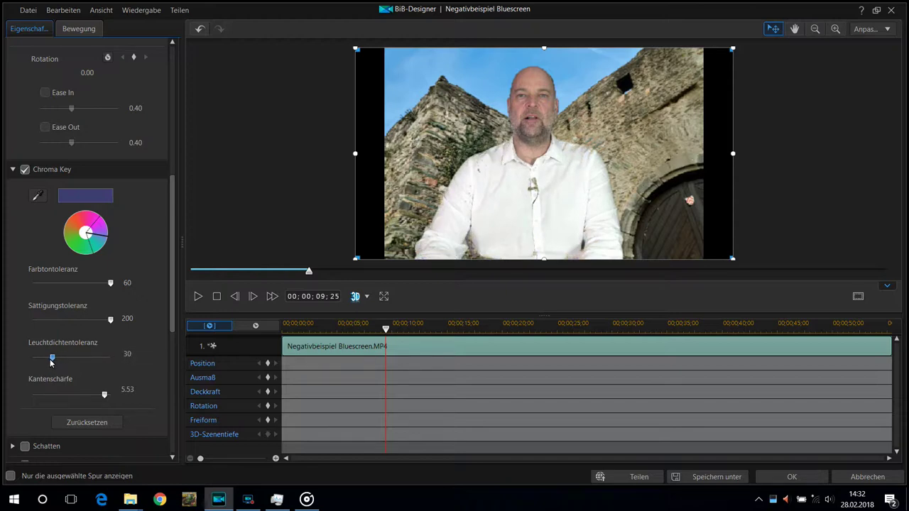
left_click_drag(51, 363, 41, 357)
Set the edge sharpness to 6.00 and apply the Chroma Key changes to the clip.
scroll(510, 155, "up", 2)
scroll(510, 154, "up", 2)
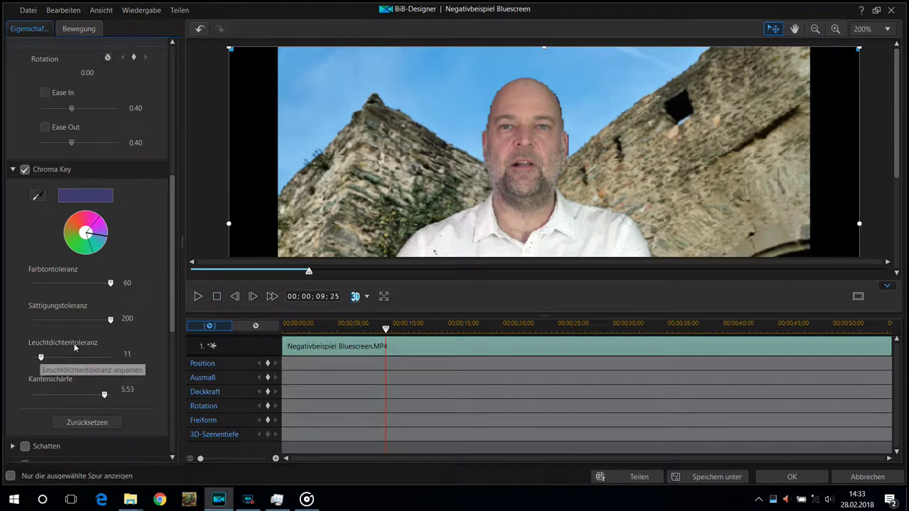
left_click_drag(109, 323, 54, 324)
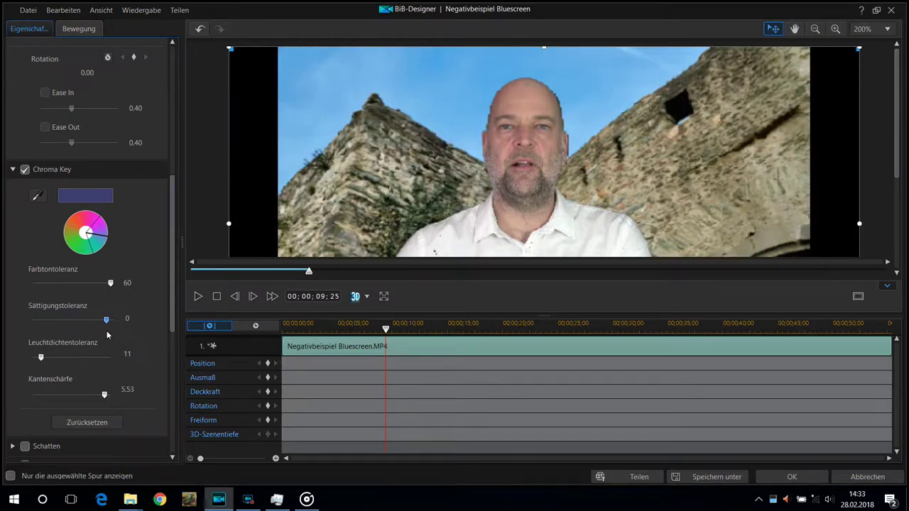
mouse_move(41, 357)
left_mouse_down()
mouse_move(101, 362)
mouse_move(54, 360)
left_mouse_up()
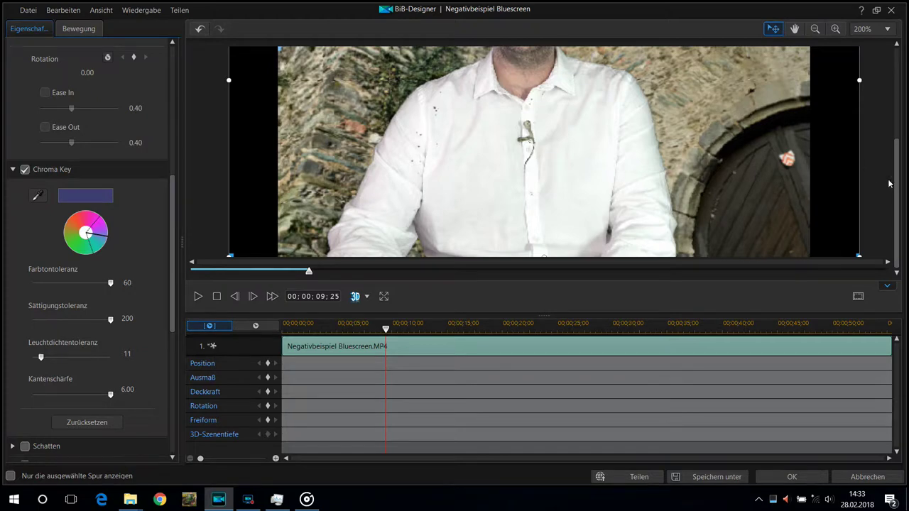
scroll(889, 171, "up", 3)
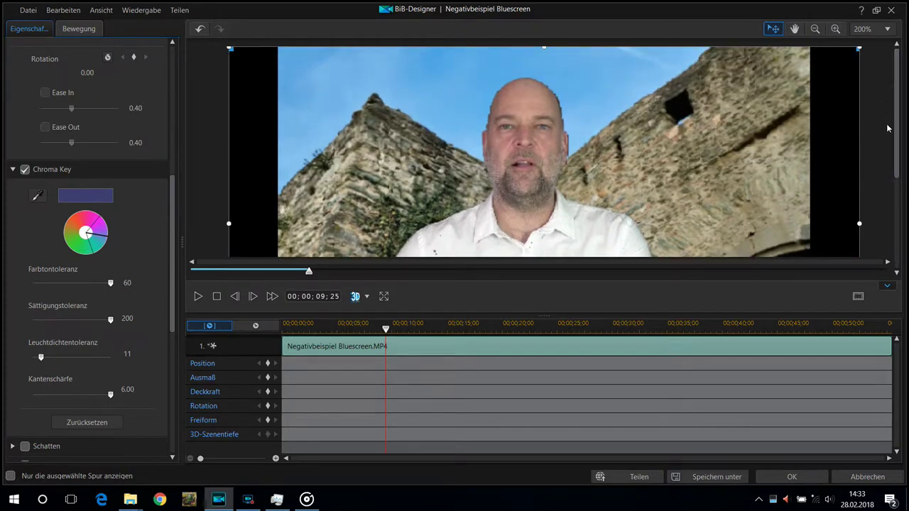
left_click(885, 31)
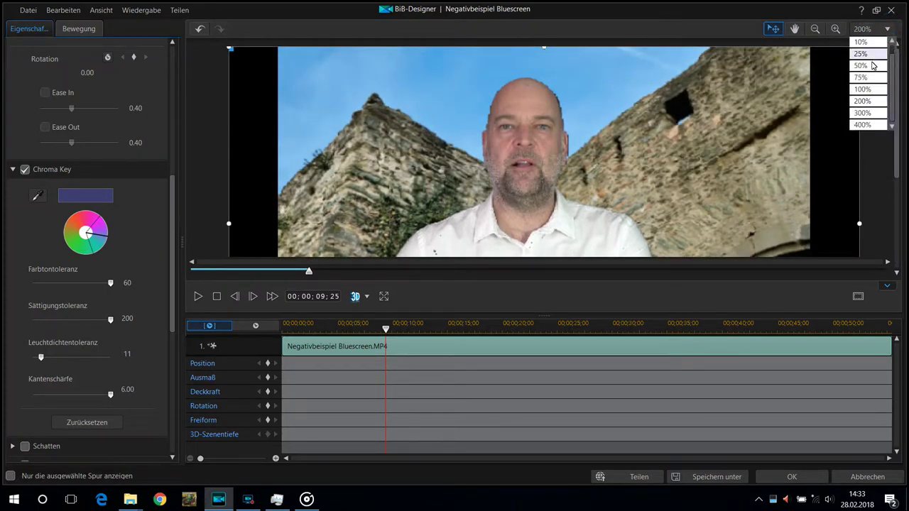
left_click(874, 90)
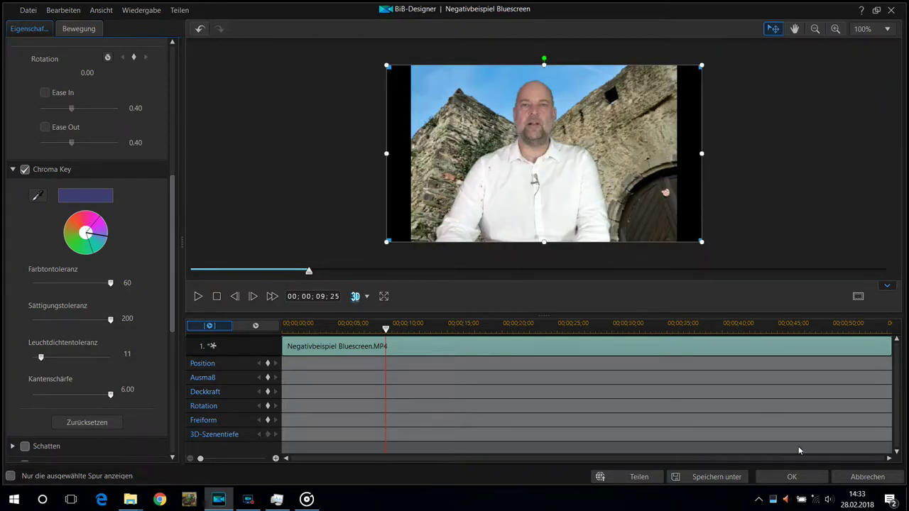
left_click(791, 478)
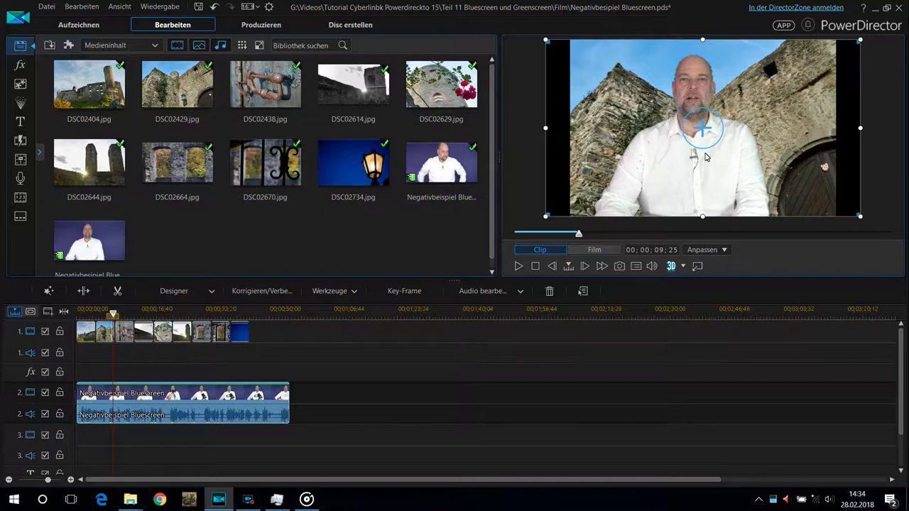
Play the film from the current position and scrub back to about 24 seconds to check the keyed footage over the photos.
left_click(518, 266)
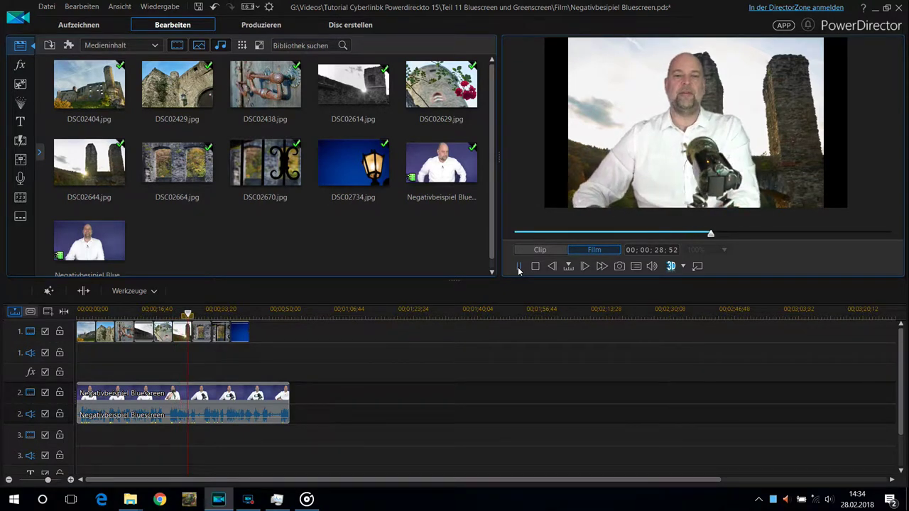
left_click(519, 266)
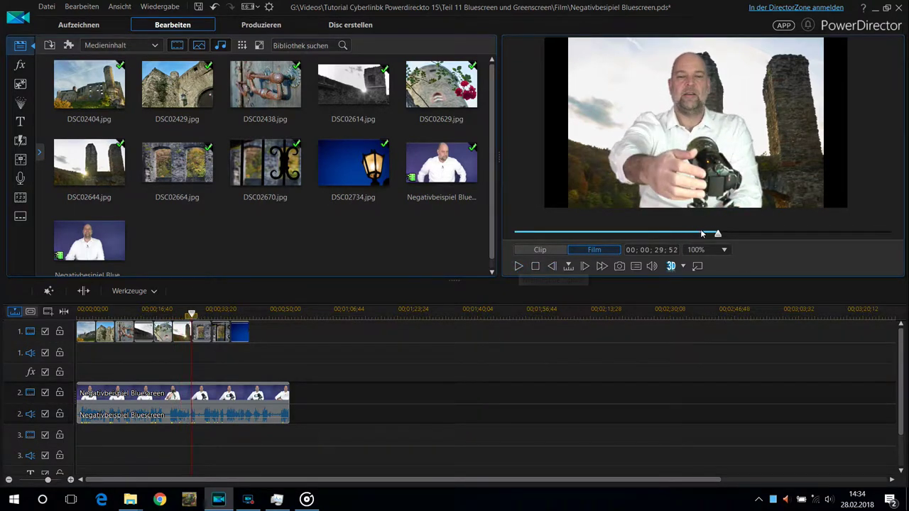
left_click_drag(717, 235, 694, 236)
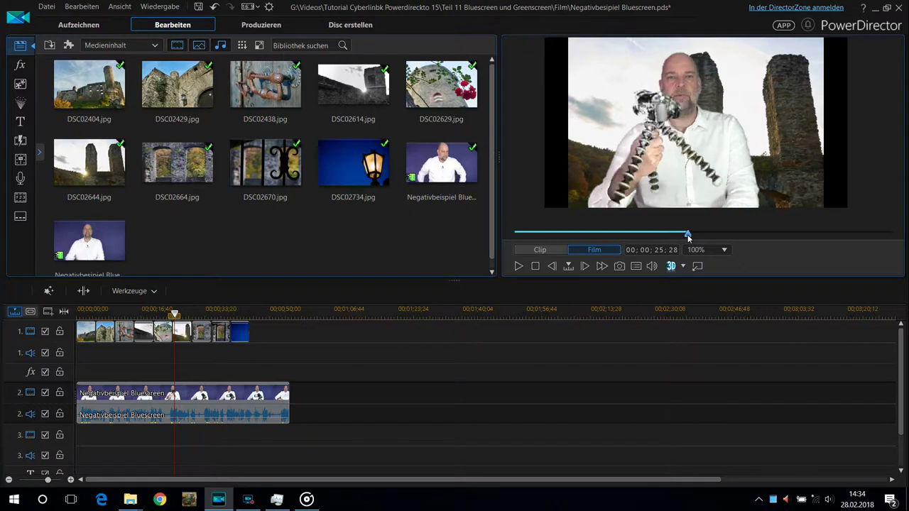
left_click_drag(682, 238, 679, 238)
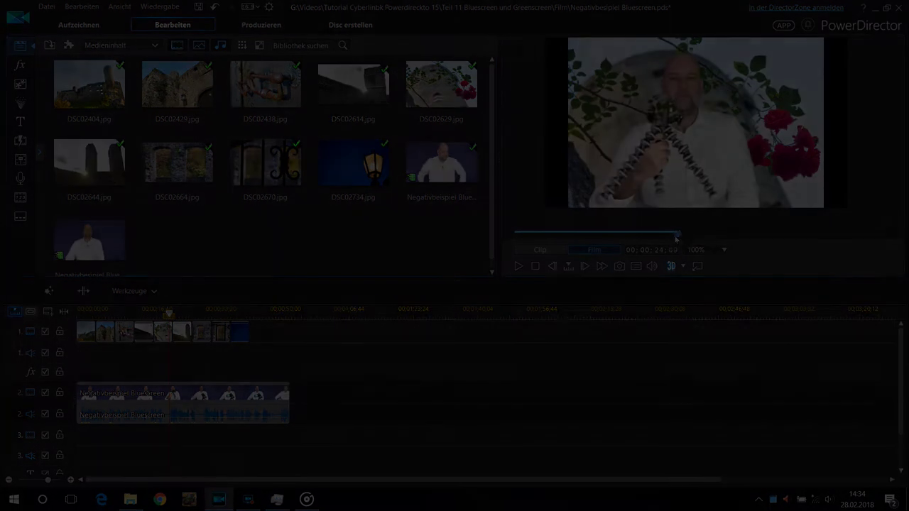